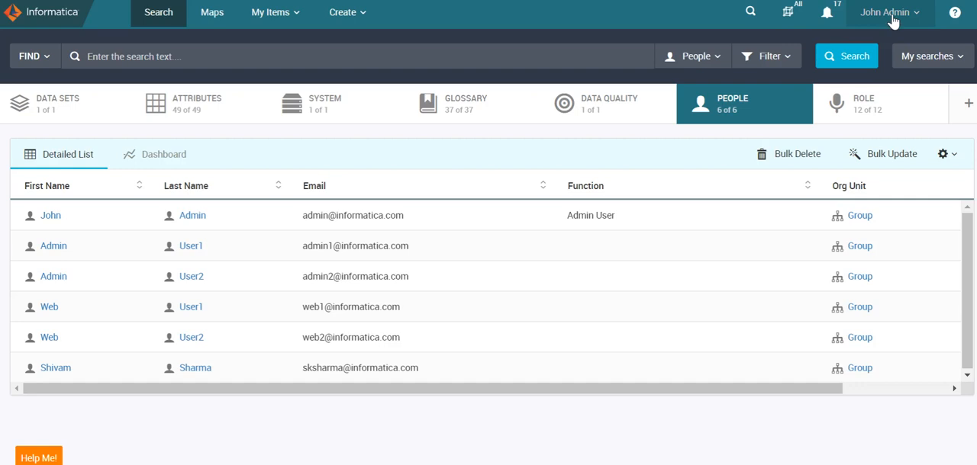
- Open the Segments list under Meta-Model Administration in the Admin Panel
{"action": "left_click", "coordinate": [894, 22]}
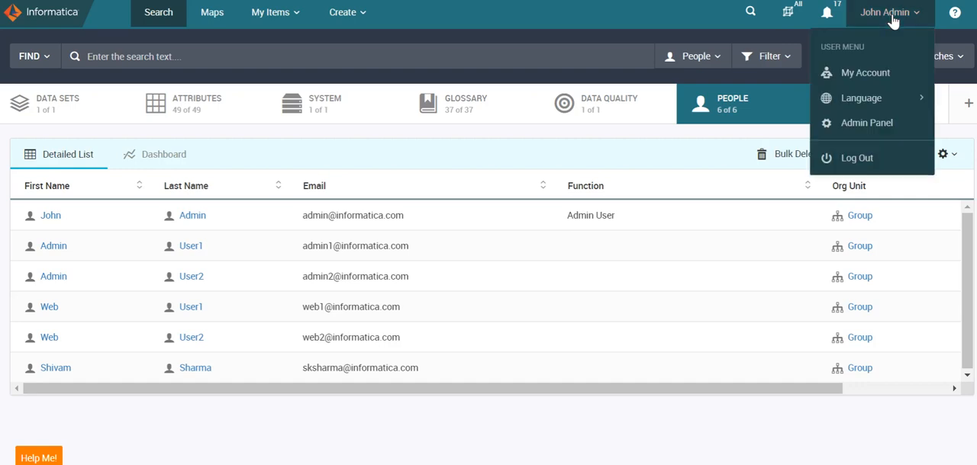
{"action": "left_click", "coordinate": [882, 123]}
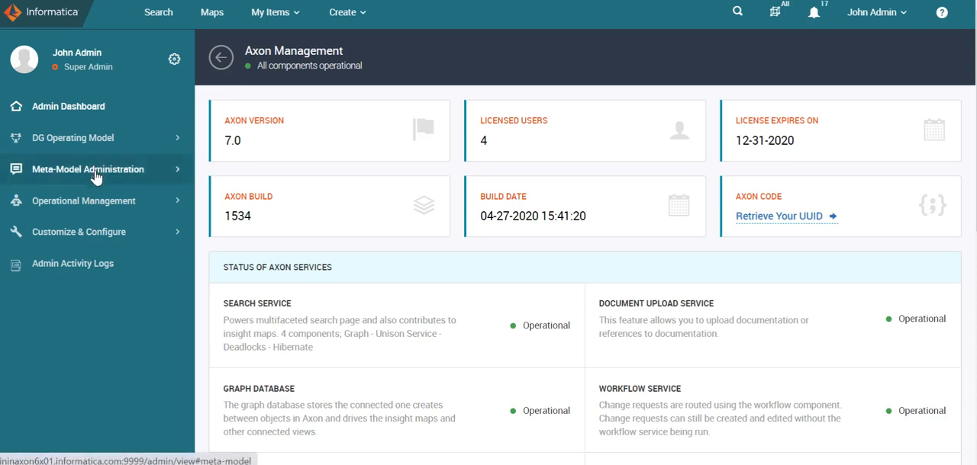
{"action": "left_click", "coordinate": [100, 176]}
{"action": "left_click", "coordinate": [63, 208]}
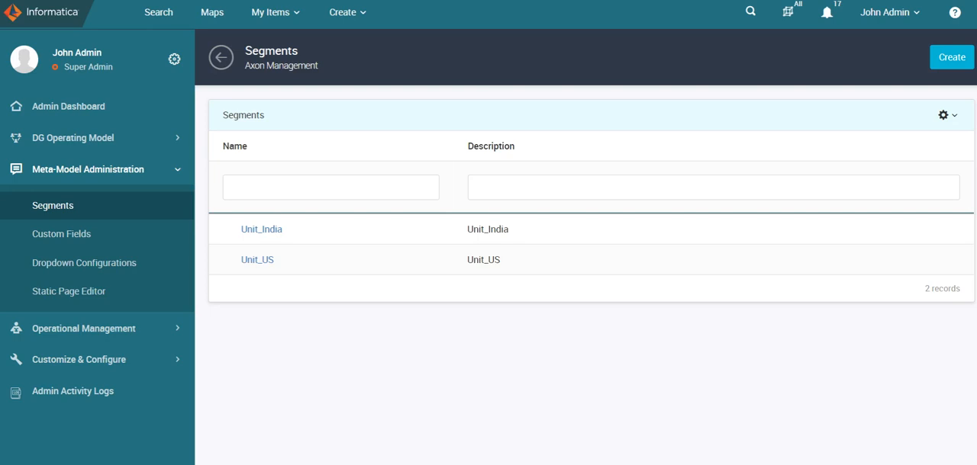
- Examine the summary and assigned users of the Unit_India and Unit_US segments
{"action": "left_click", "coordinate": [183, 1]}
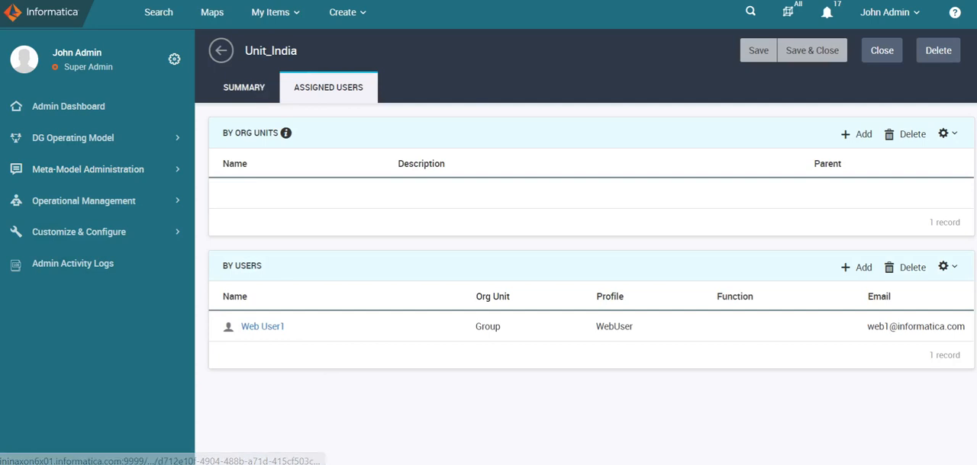
{"action": "left_click", "coordinate": [243, 94]}
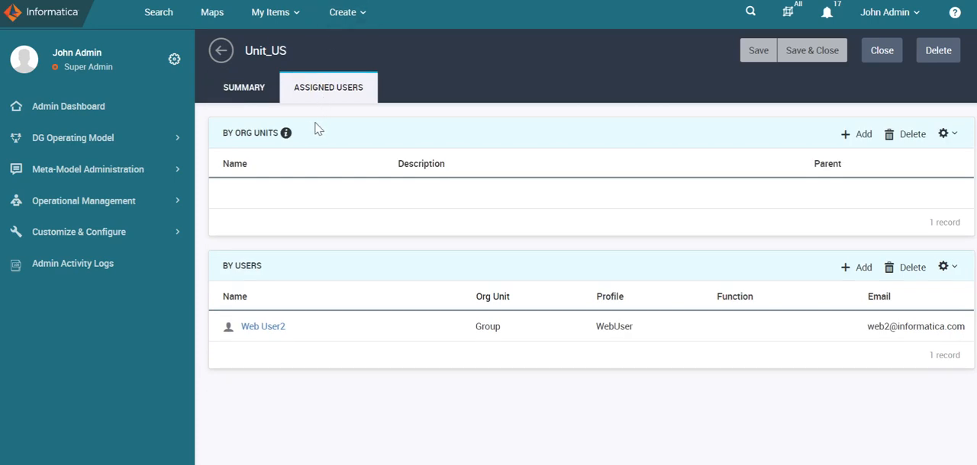
{"action": "left_click", "coordinate": [248, 92]}
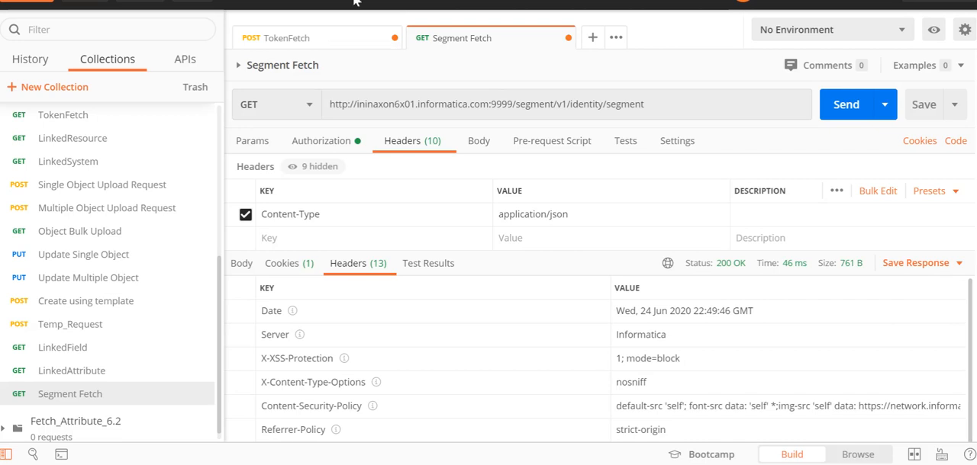
- In Postman, set the access token from TokenFetch as the Segment Fetch request's bearer token and send the request
{"action": "left_click", "coordinate": [332, 40]}
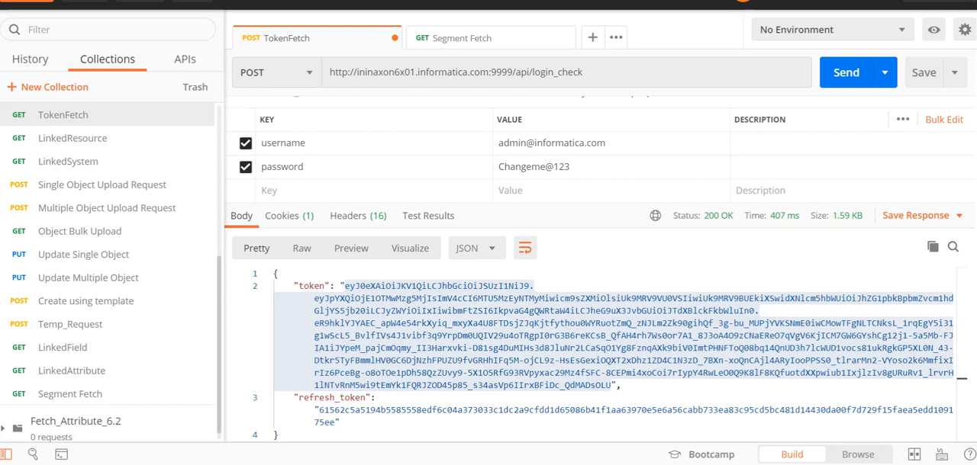
{"action": "left_click", "coordinate": [535, 43]}
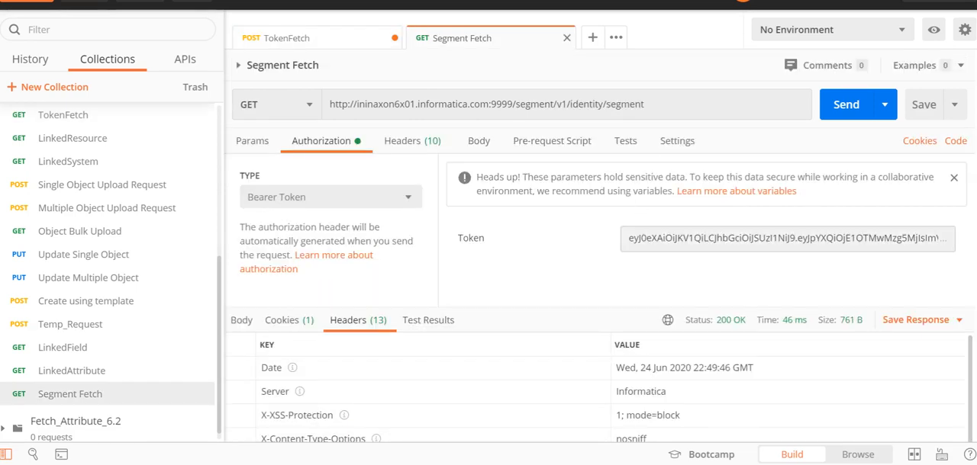
{"action": "triple_click", "coordinate": [785, 239]}
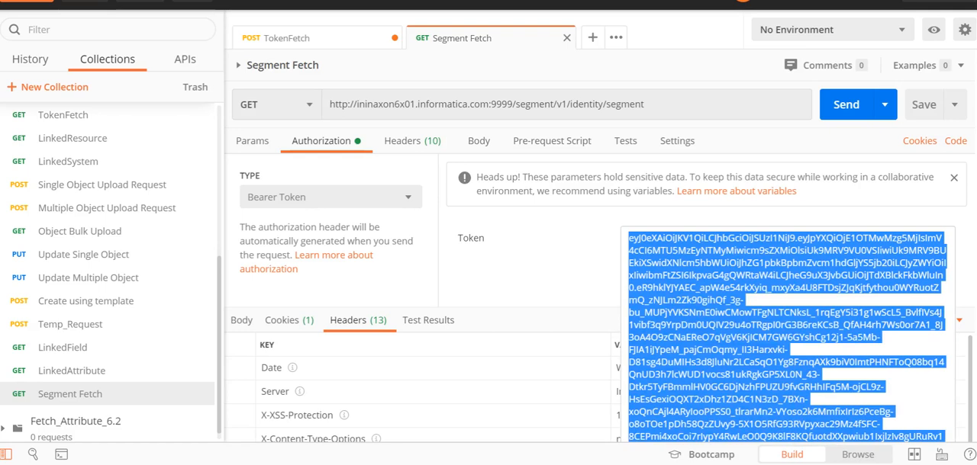
{"action": "key", "text": "ctrl+v"}
{"action": "left_click", "coordinate": [541, 222]}
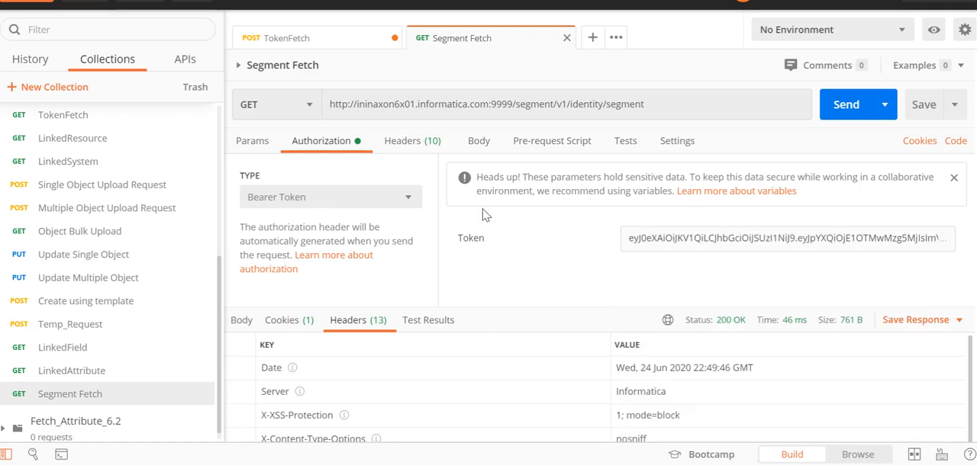
{"action": "left_click", "coordinate": [418, 145]}
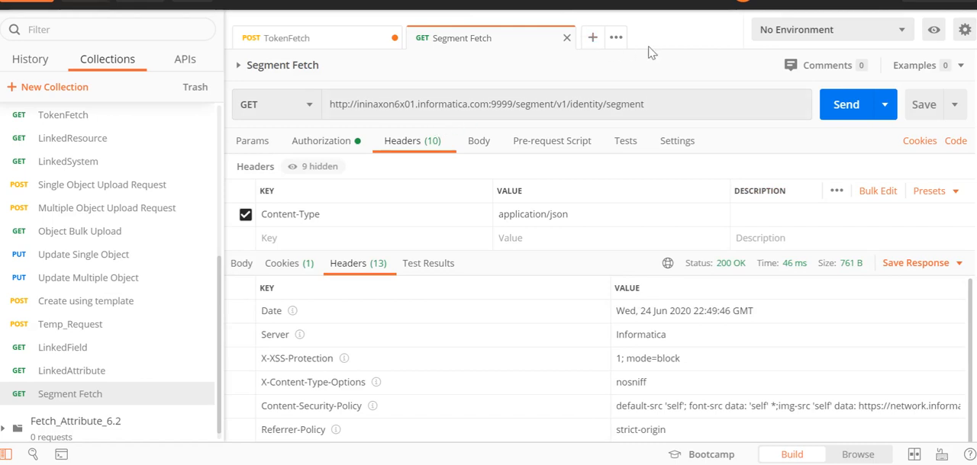
{"action": "left_click", "coordinate": [847, 107]}
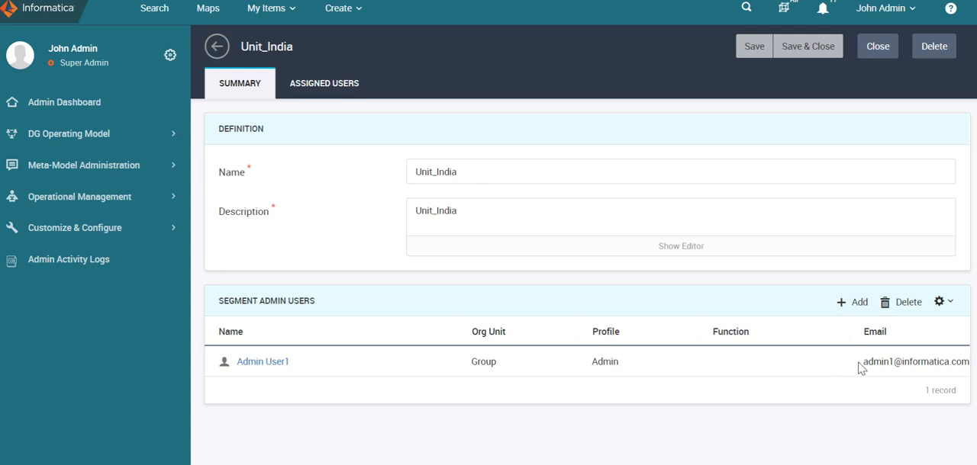
- Get the e-mail of Unit_India's segment admin from Axon and copy that user's access token from the TokenFetch response in Postman
{"action": "left_click", "coordinate": [901, 363]}
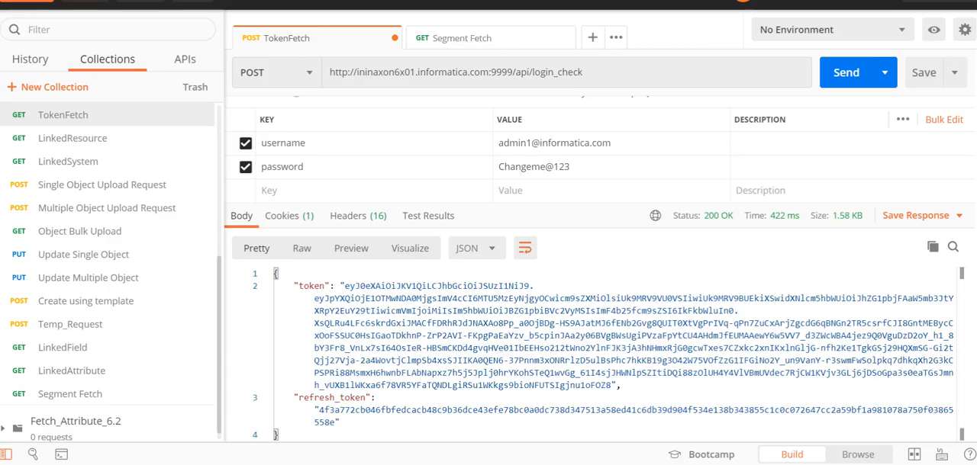
{"action": "left_click_drag", "start_coordinate": [341, 286], "coordinate": [611, 386]}
{"action": "left_click", "coordinate": [345, 286]}
{"action": "right_click", "coordinate": [365, 136]}
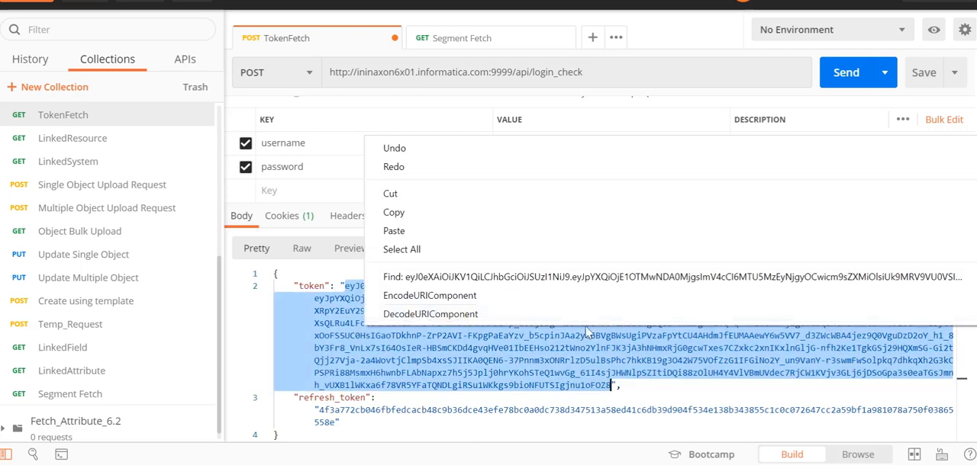
{"action": "left_click", "coordinate": [419, 213]}
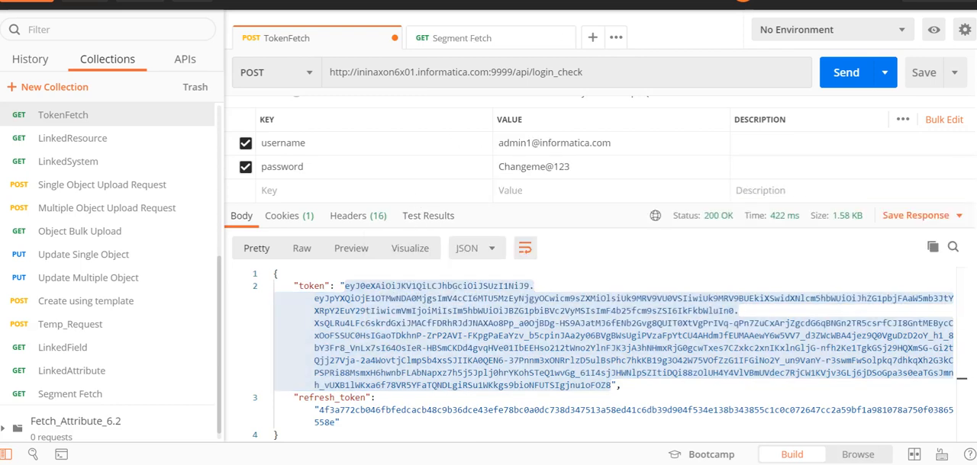
- Replace the bearer token of the Segment Fetch request with the segment admin's token and send the request
{"action": "left_click", "coordinate": [473, 36]}
{"action": "left_click", "coordinate": [328, 142]}
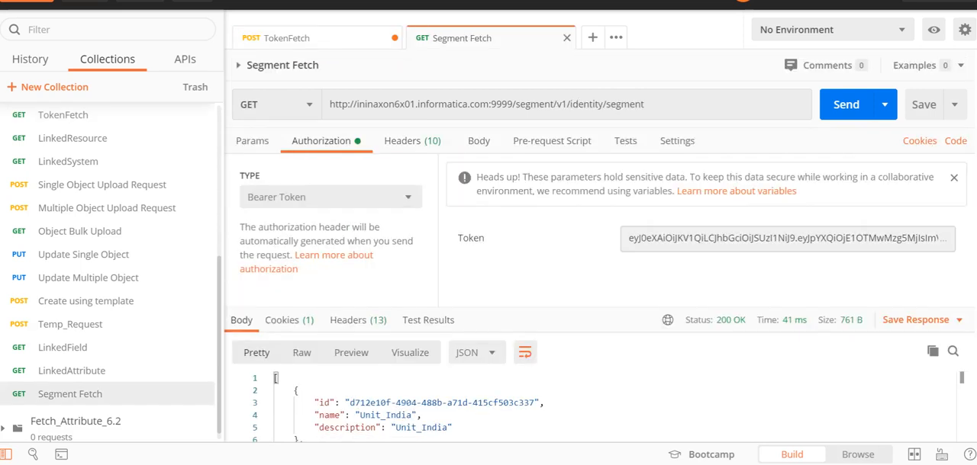
{"action": "left_click", "coordinate": [654, 238]}
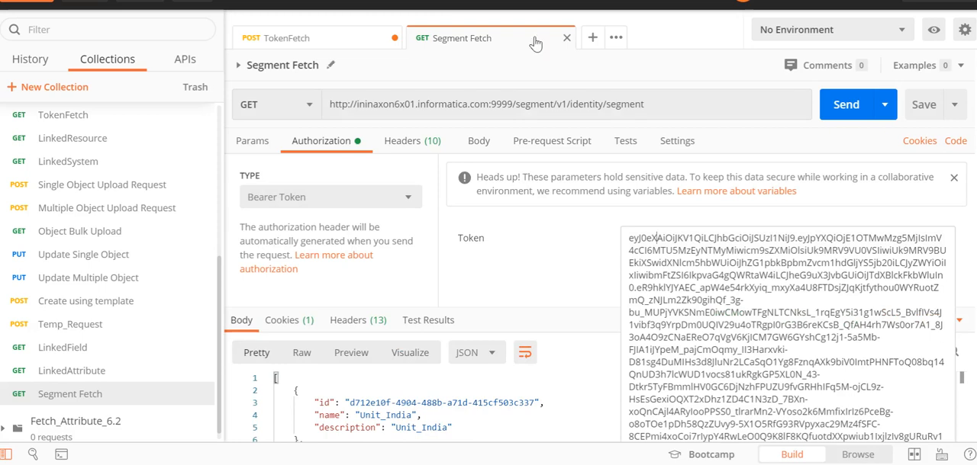
{"action": "key", "text": "ctrl+a"}
{"action": "key", "text": "ctrl+v"}
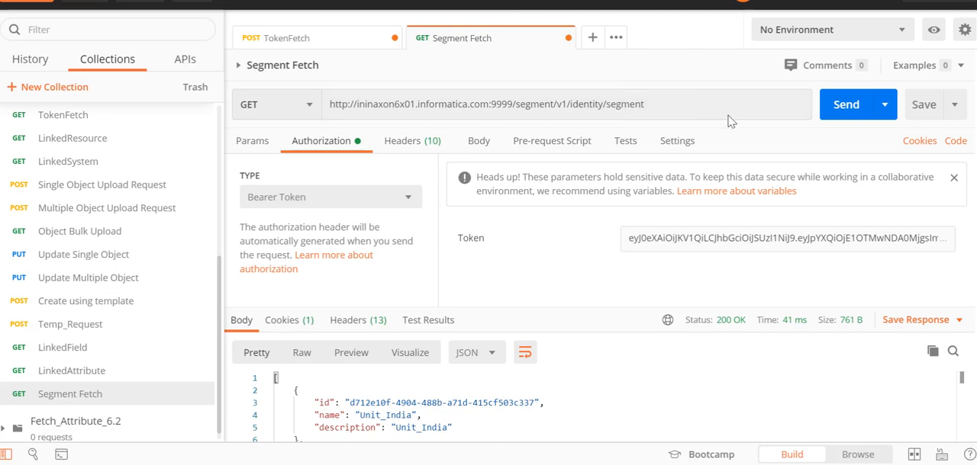
{"action": "left_click", "coordinate": [845, 113]}
{"action": "scroll", "coordinate": [600, 343], "scroll_direction": "down", "scroll_amount": 1}
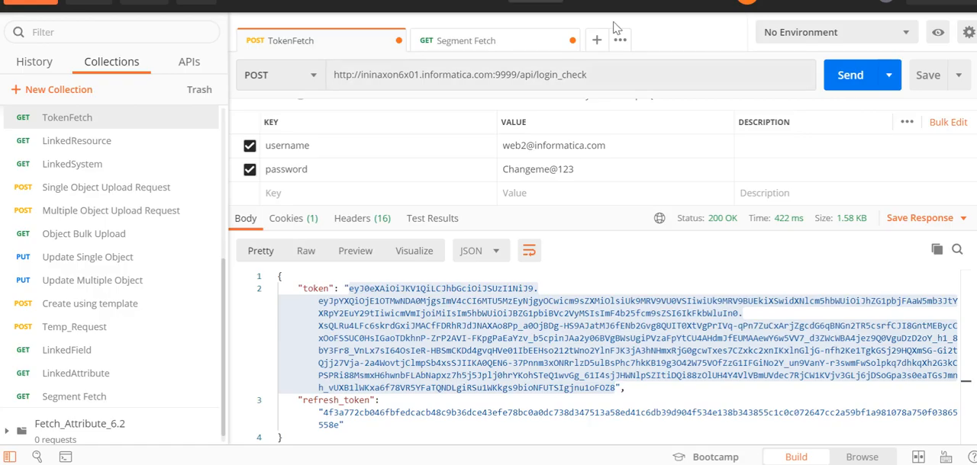
- Send the TokenFetch request for the web user assigned to Unit_US and copy the returned access token
{"action": "left_click", "coordinate": [842, 87]}
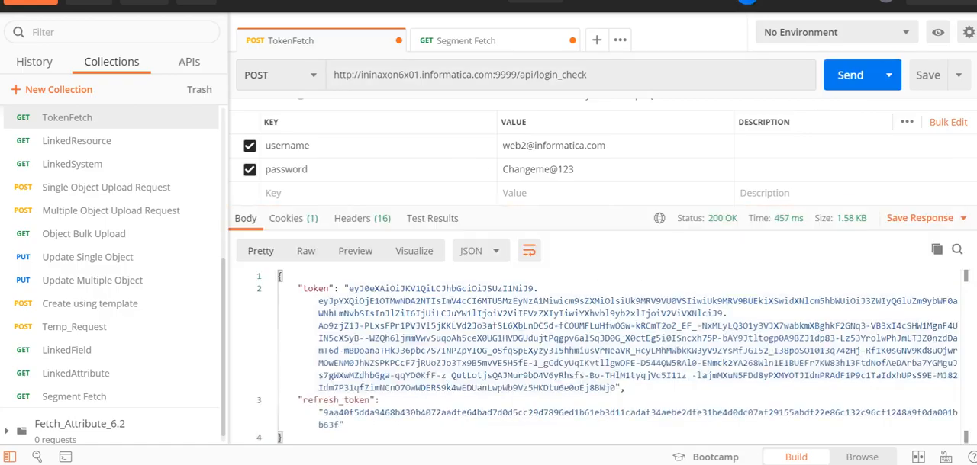
{"action": "left_click_drag", "start_coordinate": [348, 289], "coordinate": [615, 388]}
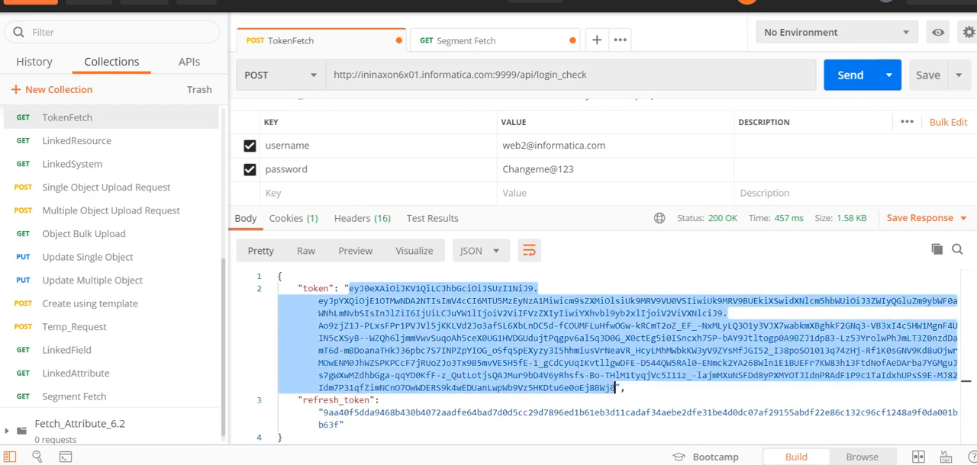
{"action": "right_click", "coordinate": [570, 349]}
{"action": "left_click", "coordinate": [396, 234]}
- Replace the Segment Fetch bearer token with the web user's token, send the request and view the returned segments
{"action": "left_click", "coordinate": [466, 40]}
{"action": "left_click", "coordinate": [692, 240]}
{"action": "key", "text": "ctrl+a"}
{"action": "key", "text": "BackSpace"}
{"action": "key", "text": "ctrl+v"}
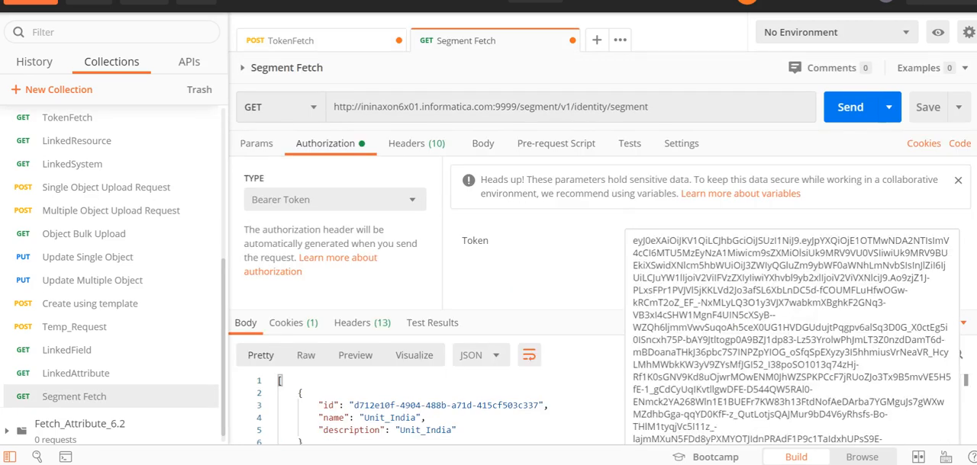
{"action": "left_click", "coordinate": [850, 106]}
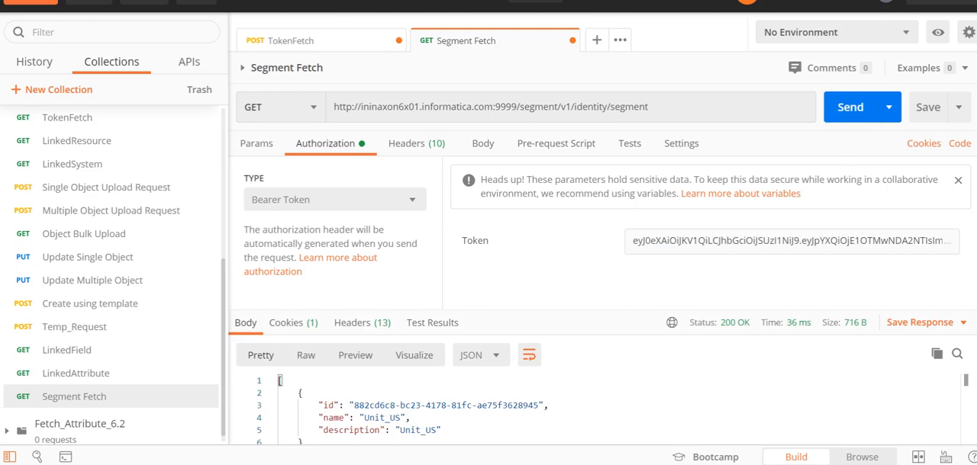
{"action": "scroll", "coordinate": [541, 349], "scroll_direction": "down", "scroll_amount": 3}
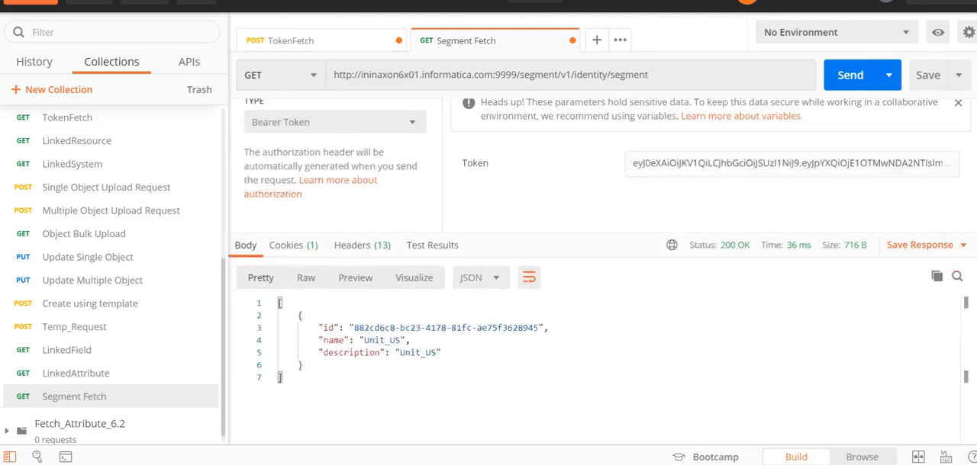